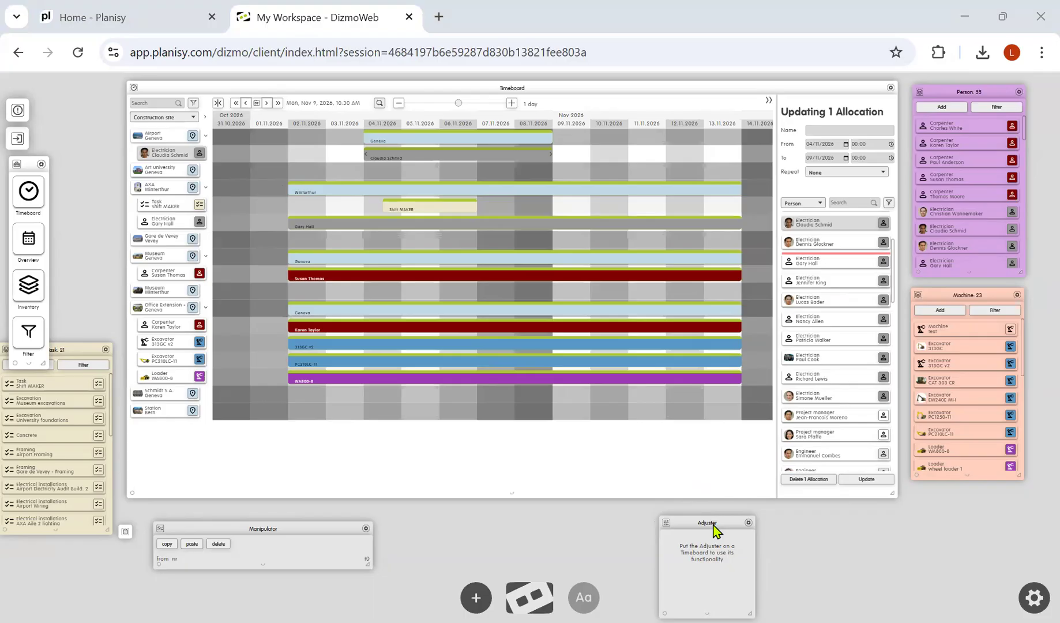
Place the Adjuster widget on the Timeboard and select its single-allocation mode
{"action": "left_click_drag", "start_coordinate": [715, 528], "coordinate": [633, 386]}
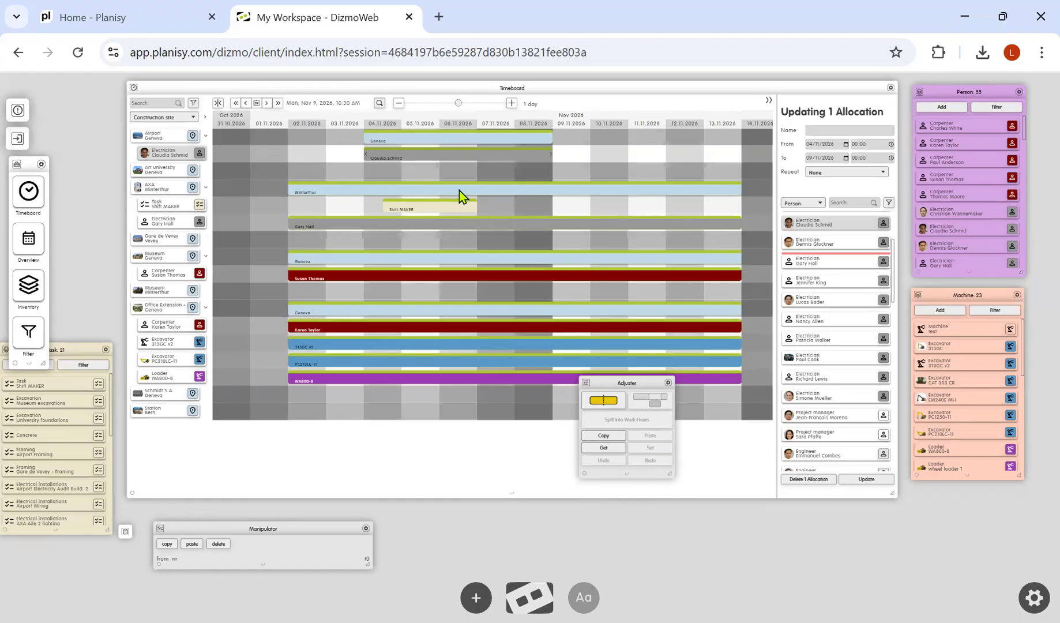
{"action": "left_click", "coordinate": [604, 400]}
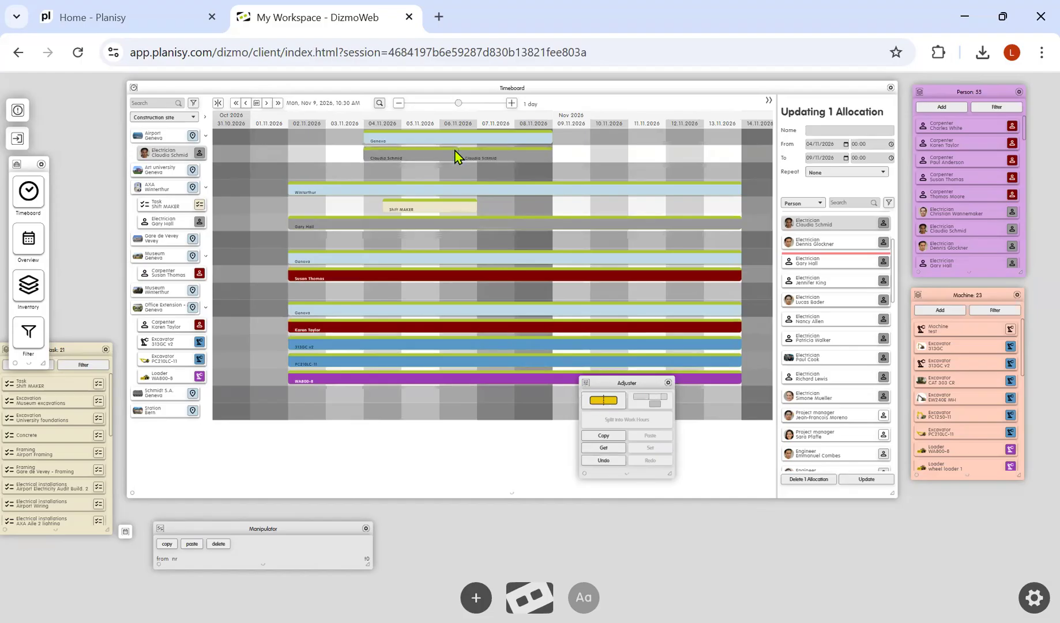
Move the Airport Geneva electrician's allocation to start on 08.11.2026, then undo the move
{"action": "left_click", "coordinate": [485, 155]}
{"action": "left_click_drag", "start_coordinate": [465, 150], "coordinate": [545, 152]}
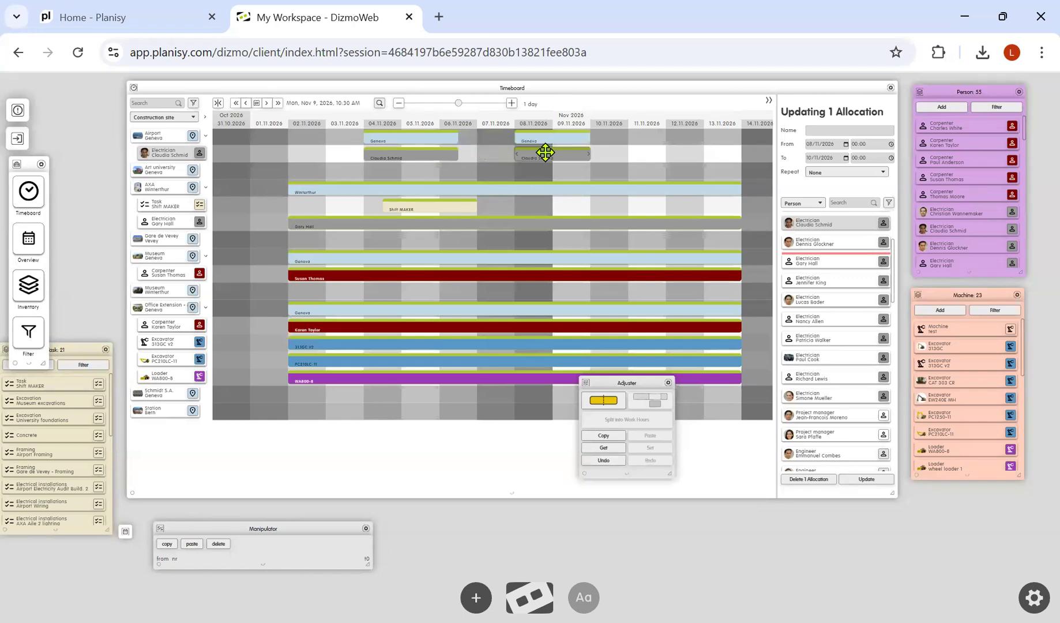
{"action": "left_click", "coordinate": [604, 461]}
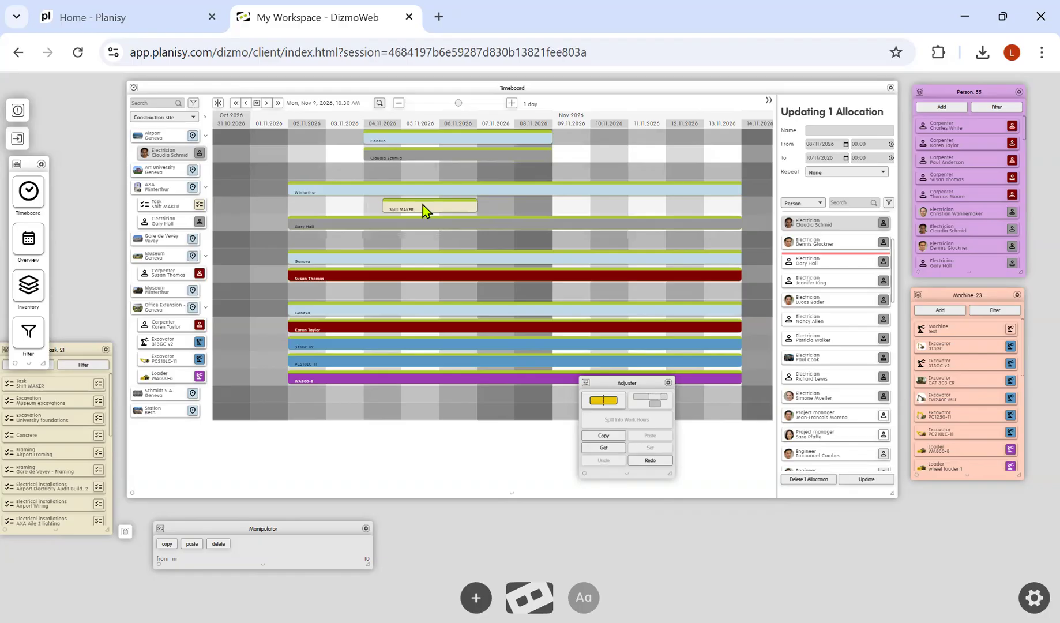
Cut the AXA Winterthur electrician's allocation around the Shift MAKER task using multi-allocation mode, then undo the cut
{"action": "left_click", "coordinate": [356, 197]}
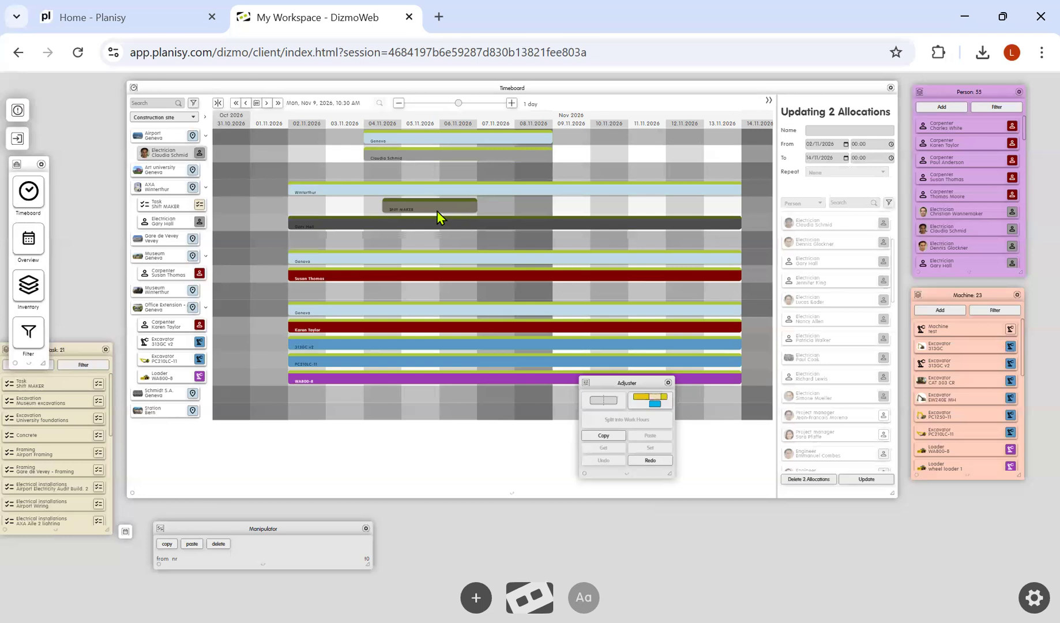
{"action": "left_click", "coordinate": [652, 399]}
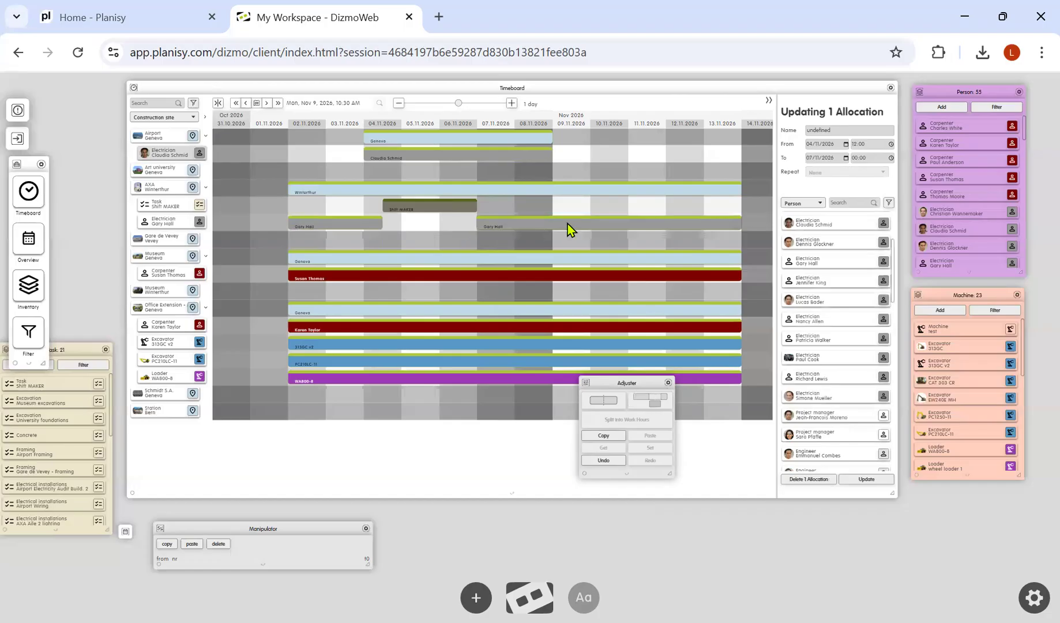
{"action": "left_click", "coordinate": [338, 187]}
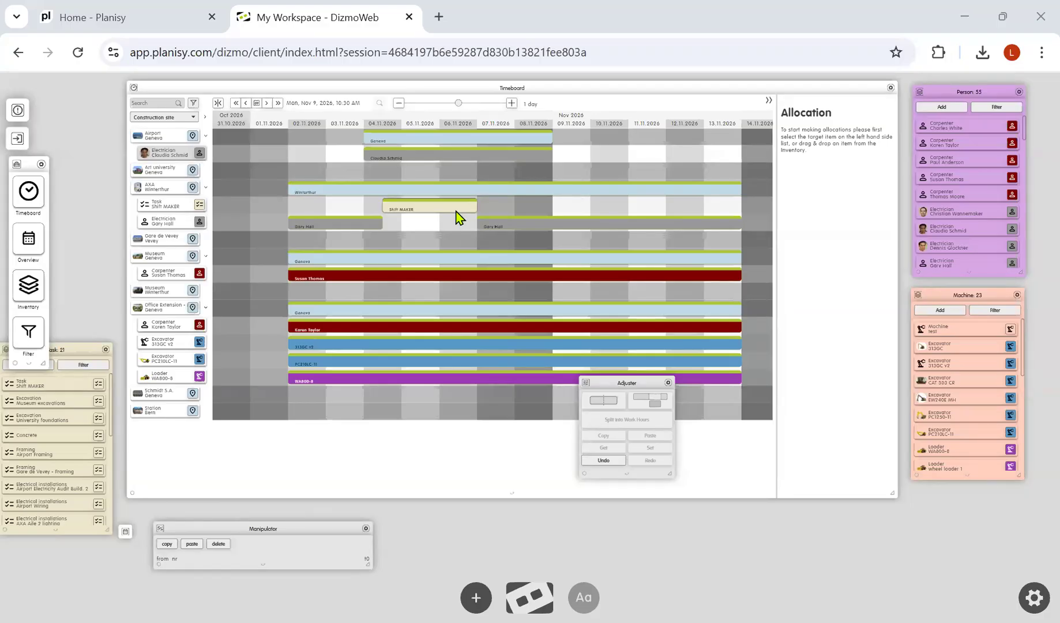
{"action": "left_click", "coordinate": [601, 462]}
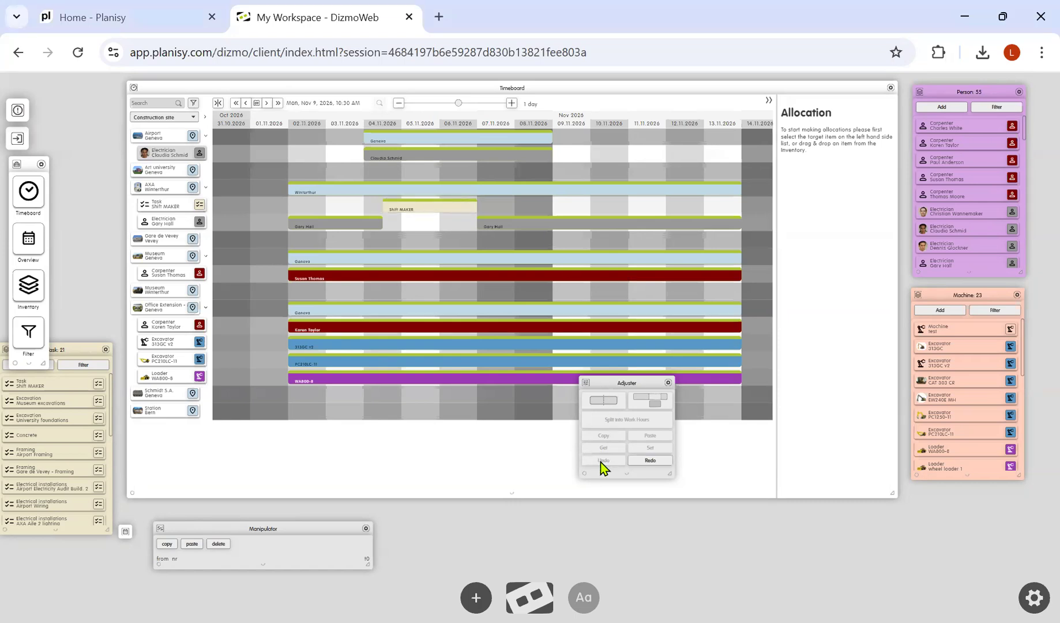
Copy the Shift MAKER task allocation, paste it onto Station Bern, then undo the paste
{"action": "left_click", "coordinate": [449, 208]}
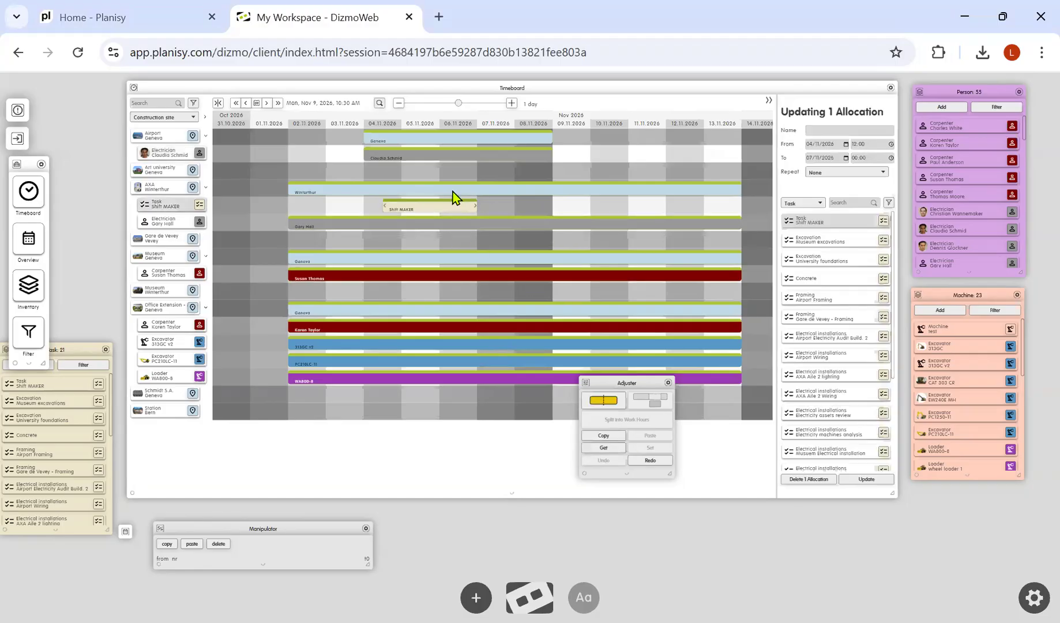
{"action": "left_click", "coordinate": [609, 441]}
{"action": "left_click", "coordinate": [159, 413]}
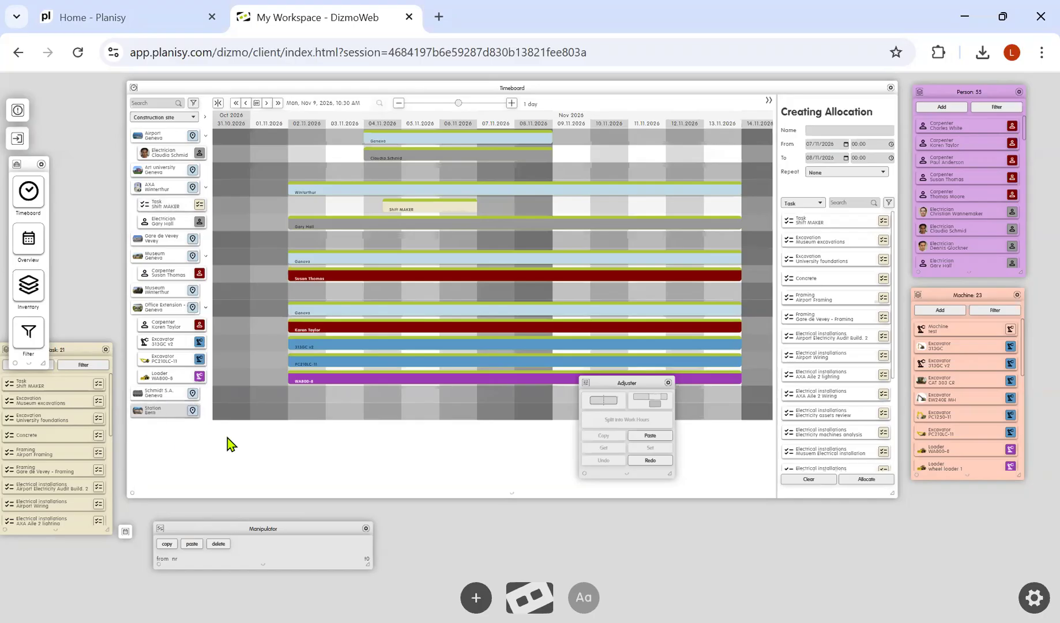
{"action": "left_click", "coordinate": [650, 436]}
{"action": "left_click_drag", "start_coordinate": [645, 386], "coordinate": [734, 384]}
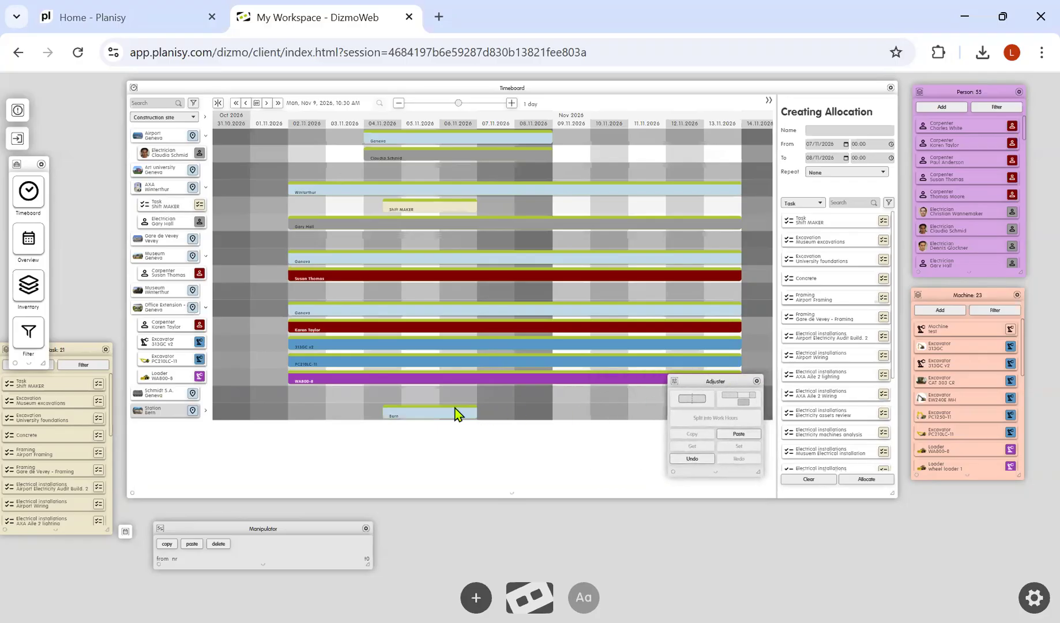
{"action": "left_click", "coordinate": [205, 411]}
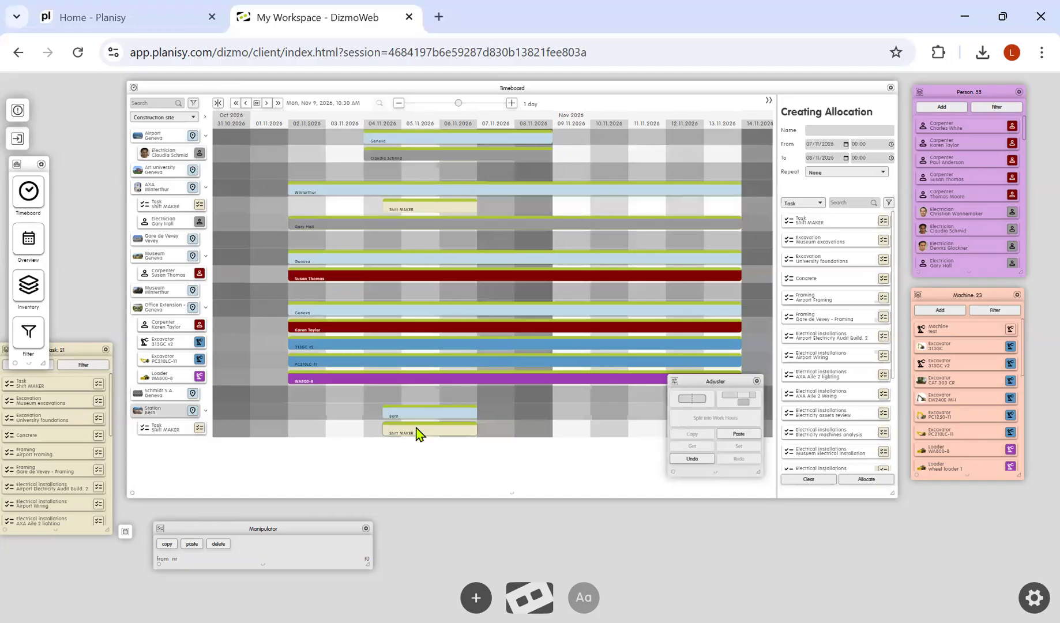
{"action": "left_click", "coordinate": [695, 460]}
Copy both AXA Winterthur allocations, paste them onto Station Bern, then undo the paste
{"action": "left_click", "coordinate": [395, 188]}
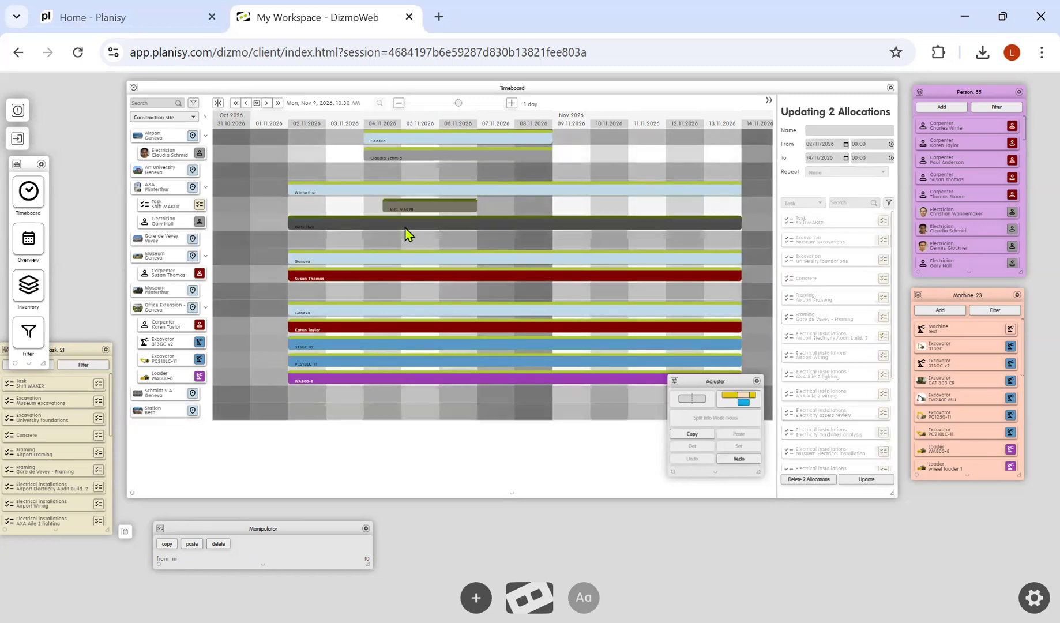
{"action": "left_click", "coordinate": [688, 436]}
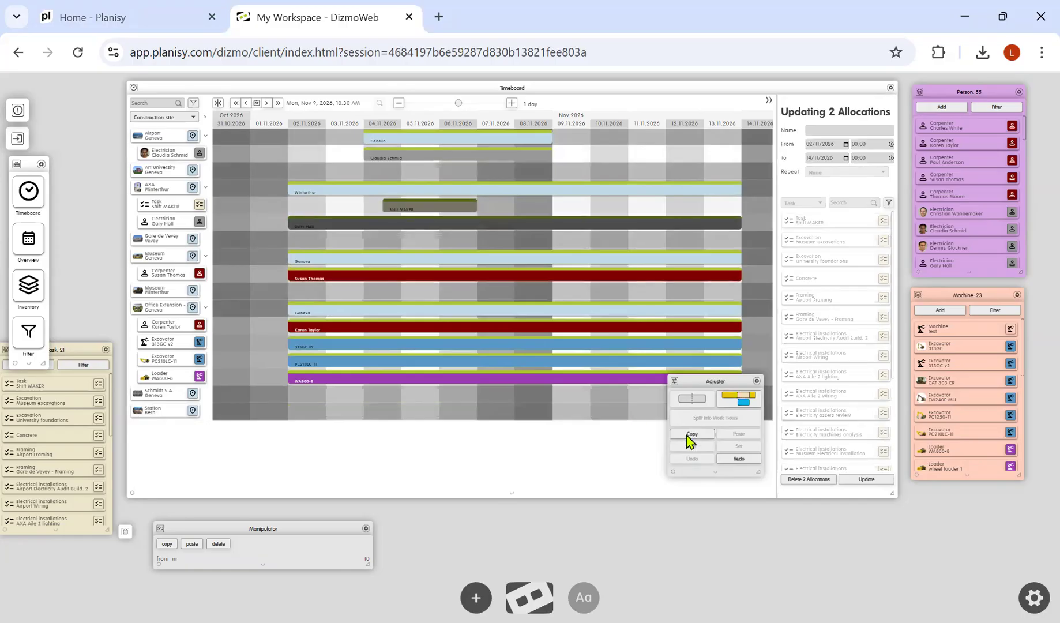
{"action": "left_click", "coordinate": [158, 412]}
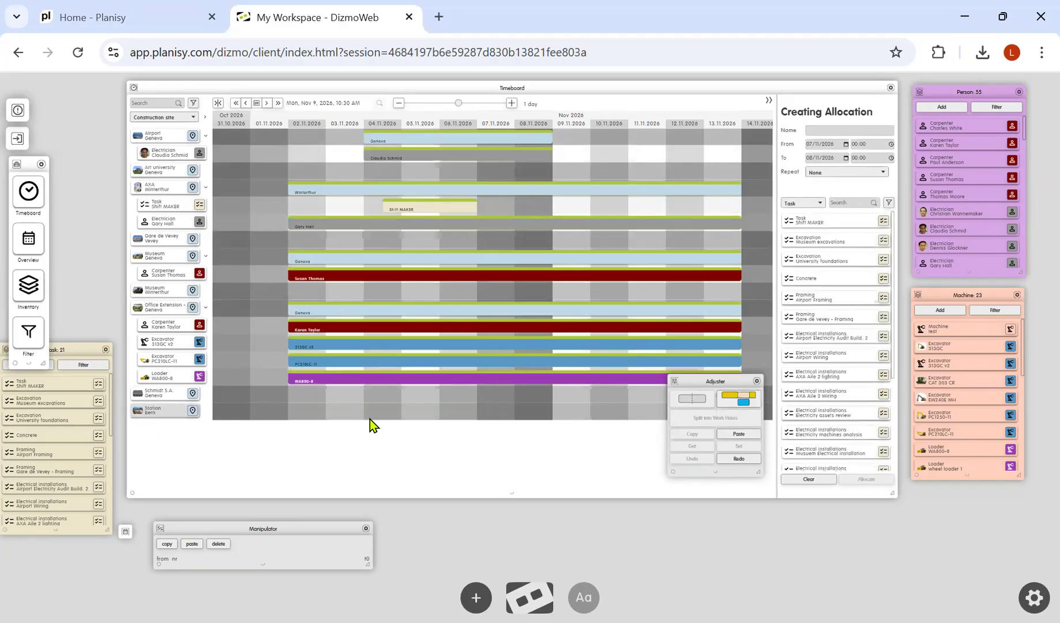
{"action": "left_click", "coordinate": [730, 433]}
{"action": "left_click", "coordinate": [206, 411]}
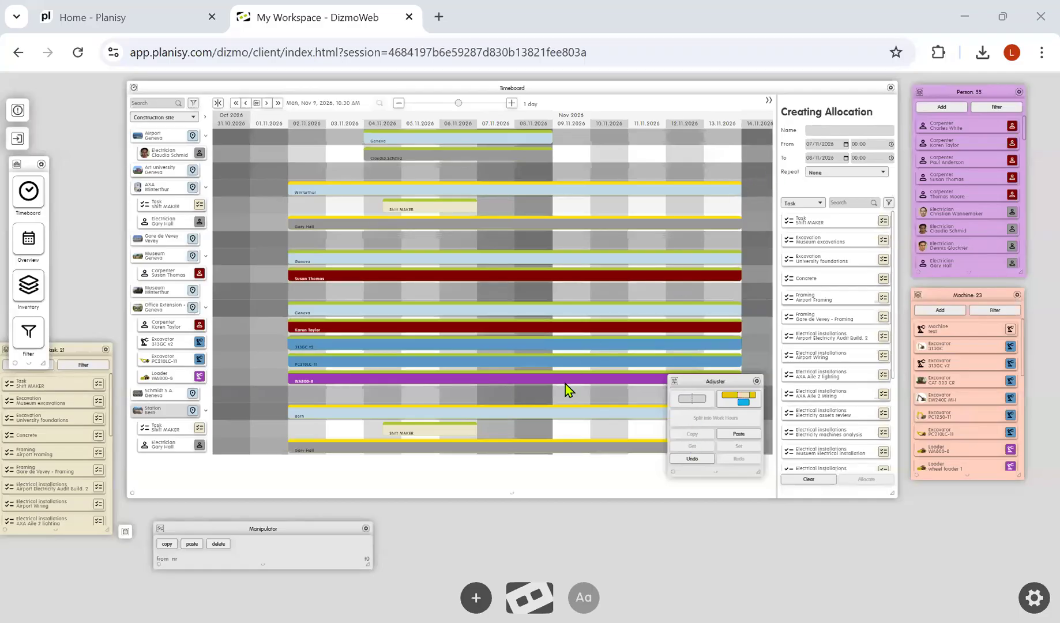
{"action": "left_click", "coordinate": [693, 459]}
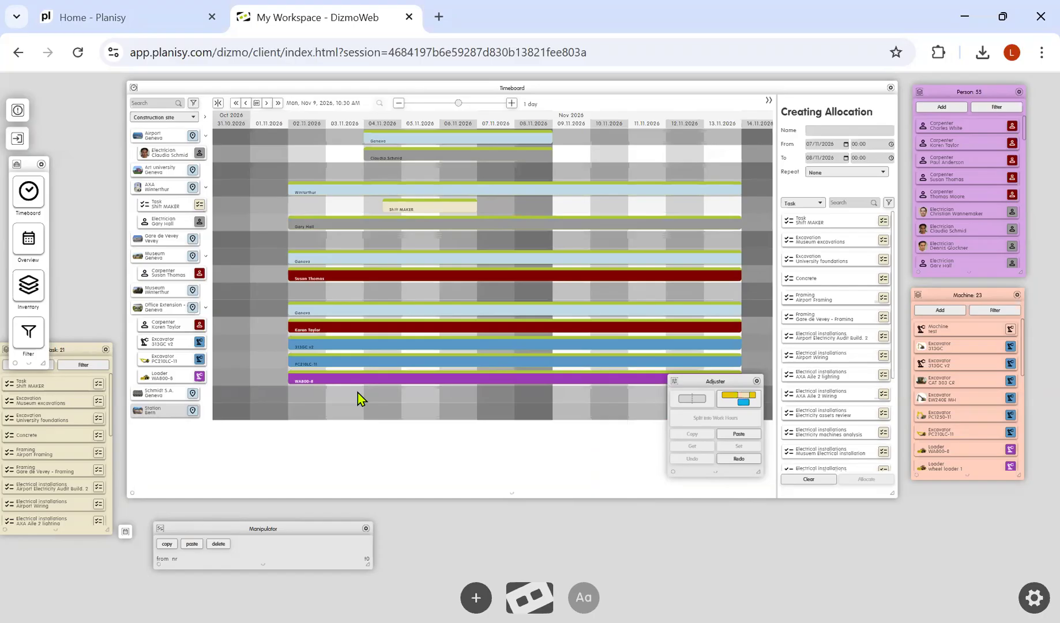
Apply the Shift MAKER task's dates to the four Office Extension allocations, then undo the change
{"action": "left_click", "coordinate": [425, 207]}
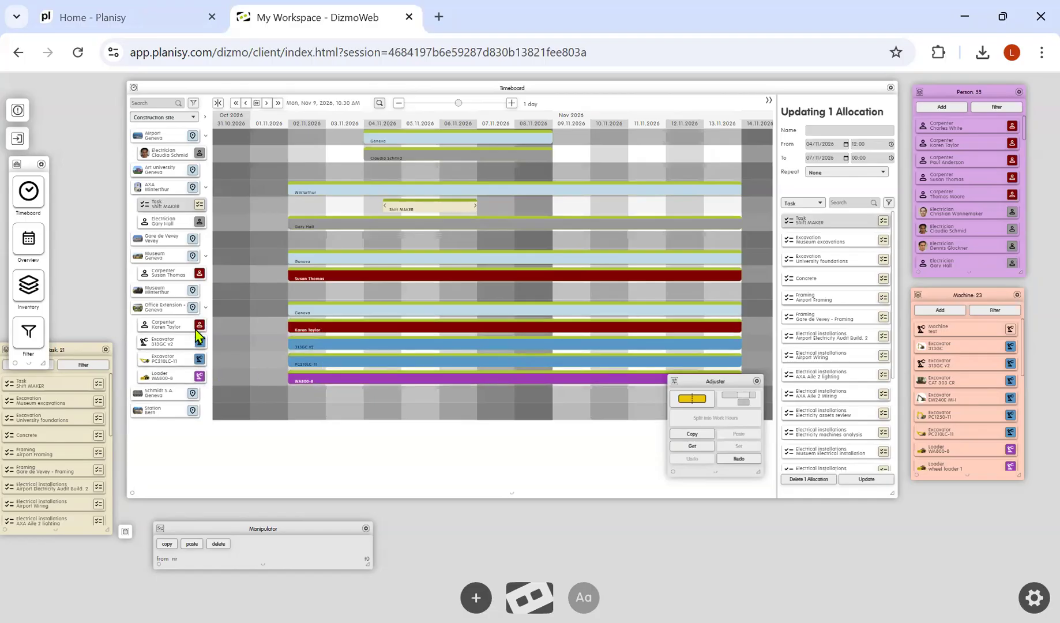
{"action": "left_click", "coordinate": [471, 309]}
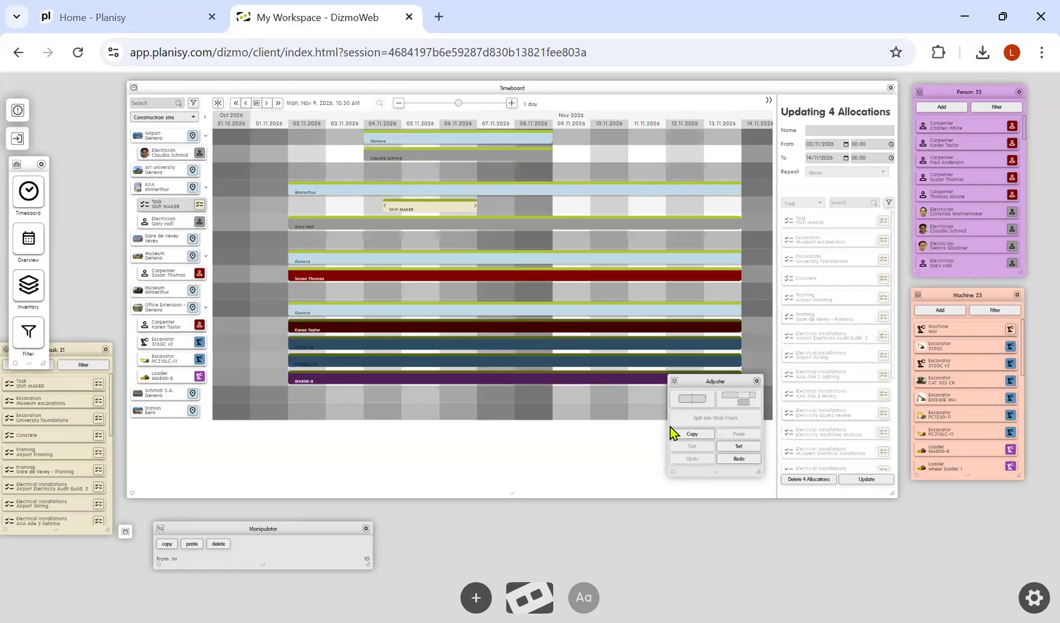
{"action": "left_click", "coordinate": [746, 447]}
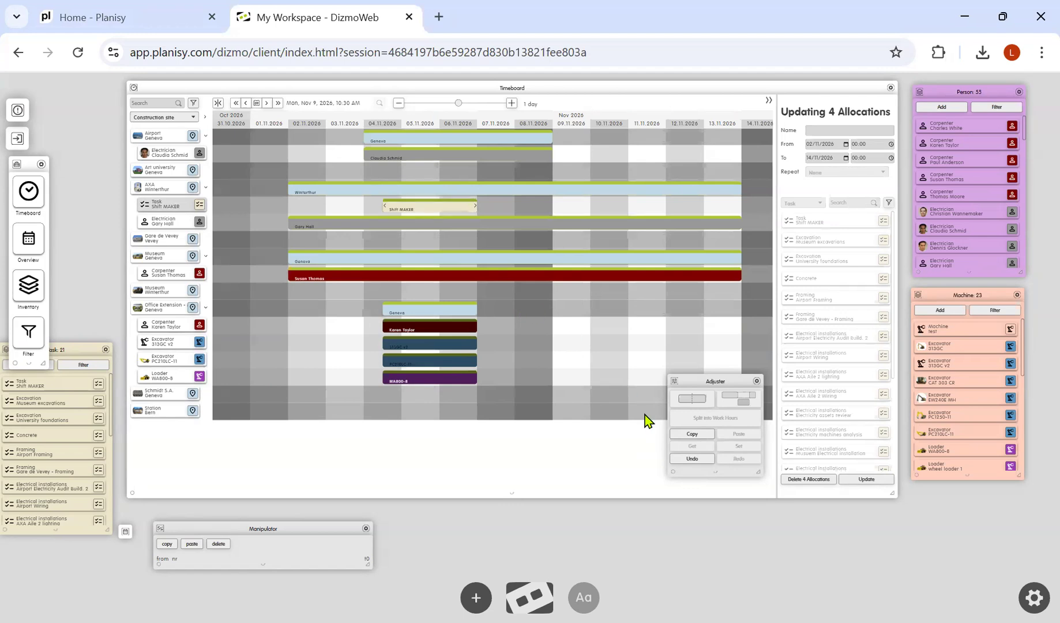
{"action": "left_click", "coordinate": [692, 459]}
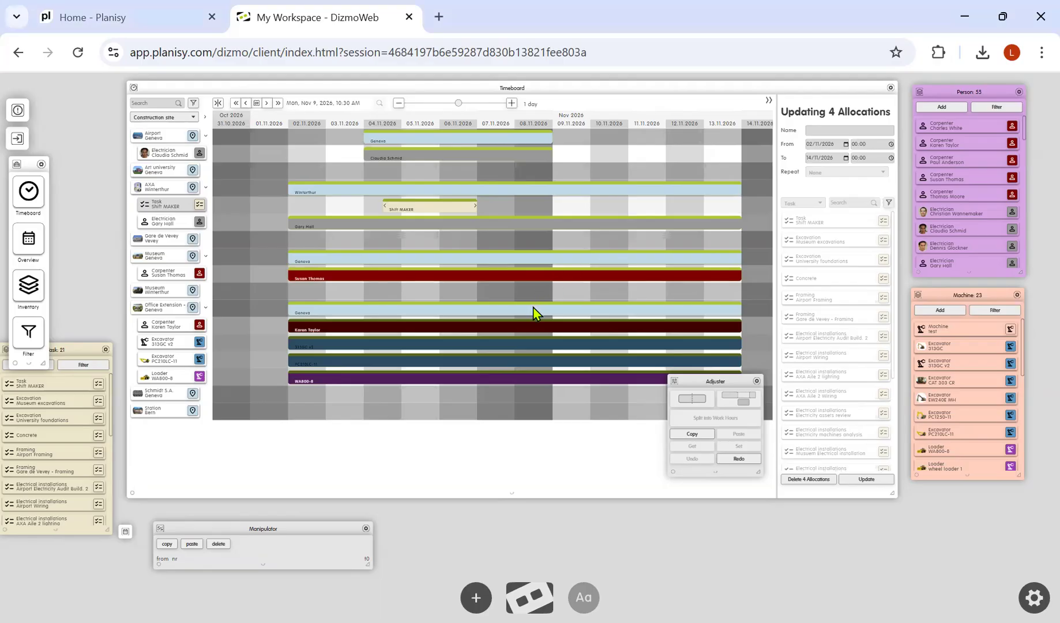
Configure an Adjuster shift on Monday, Wednesday and Friday starting at 10:00 and save the shift settings
{"action": "key", "text": "Escape"}
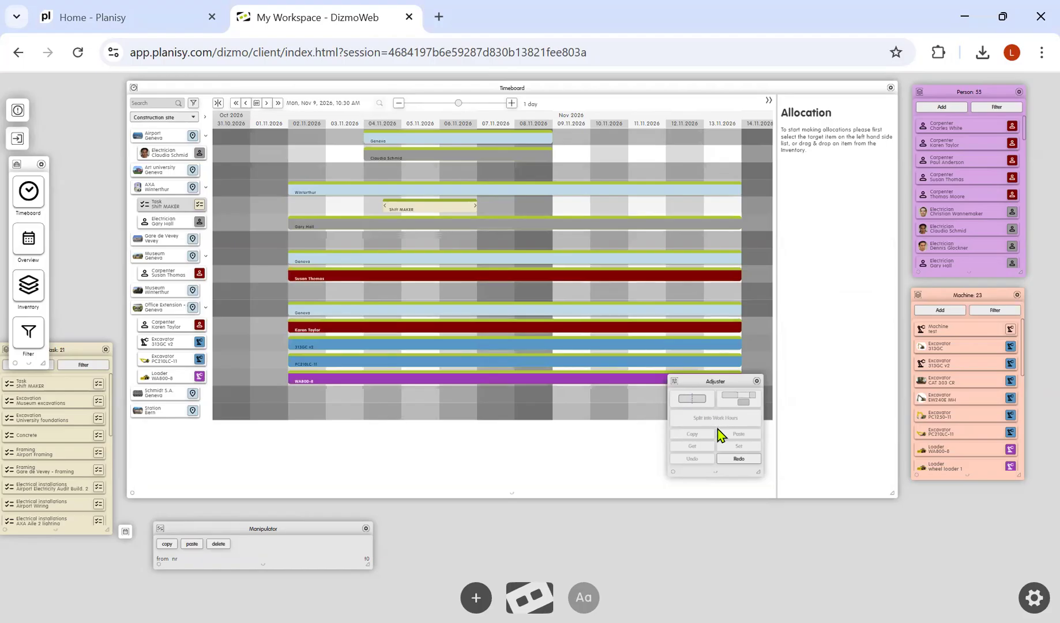
{"action": "left_click", "coordinate": [716, 477]}
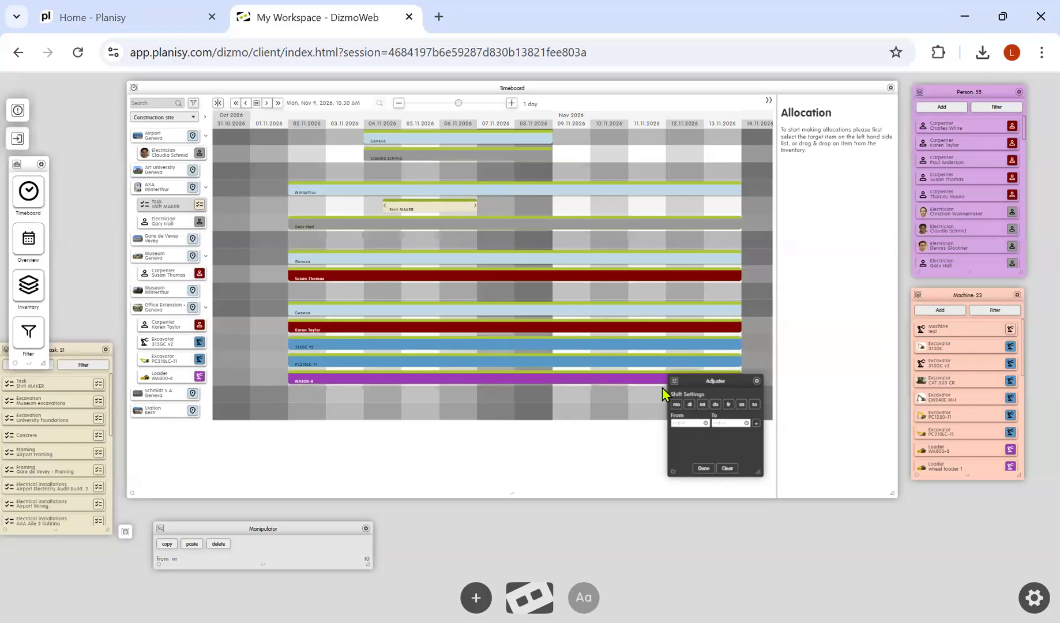
{"action": "left_click", "coordinate": [676, 404]}
{"action": "left_click", "coordinate": [703, 405]}
{"action": "left_click", "coordinate": [728, 404]}
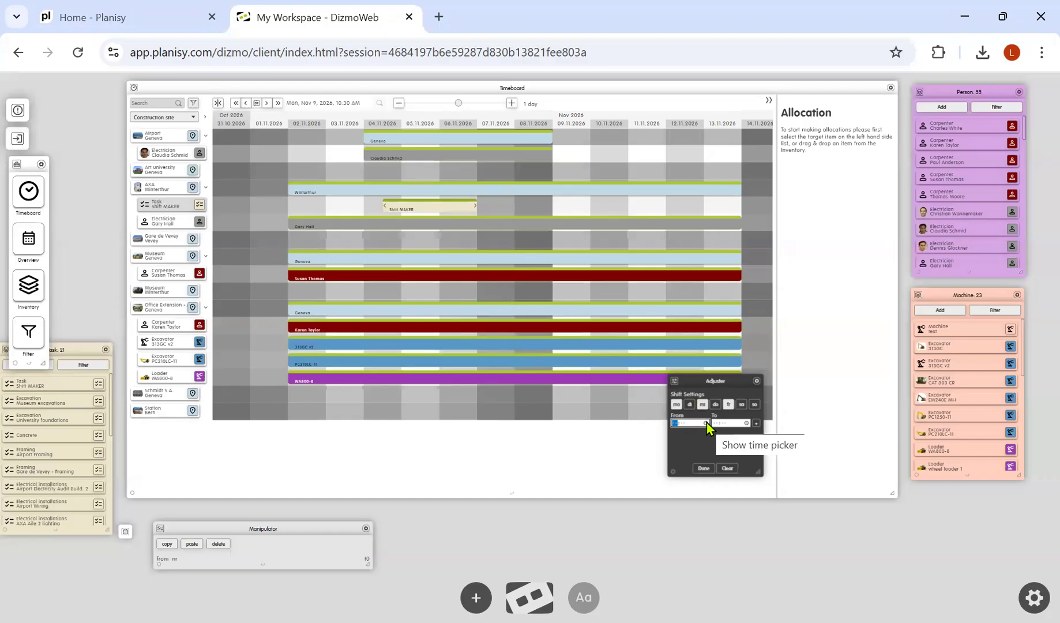
{"action": "type", "text": "10:"}
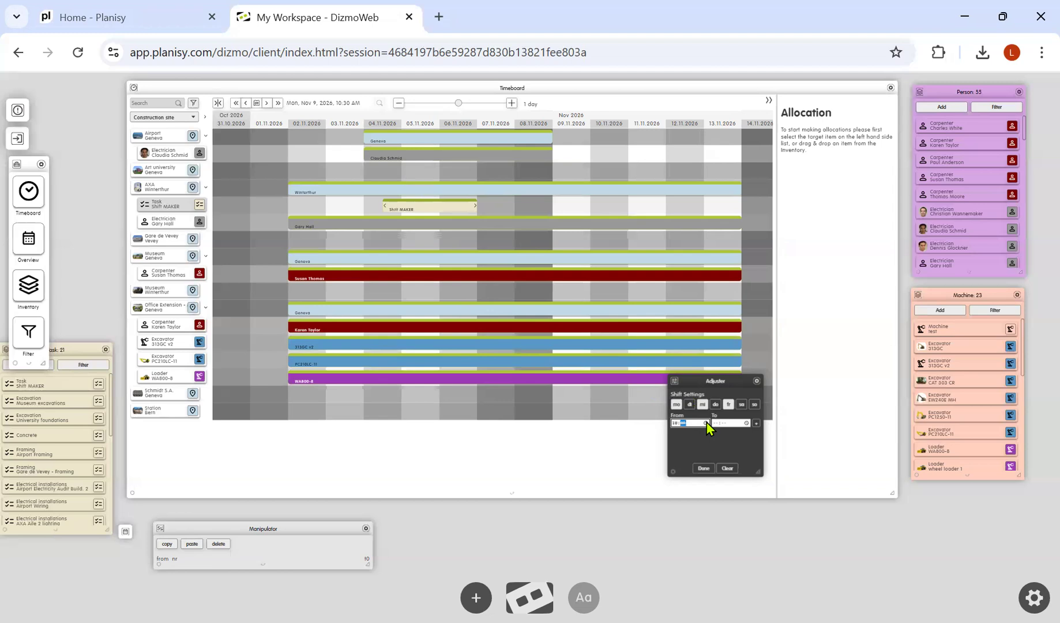
{"action": "type", "text": "00"}
{"action": "key", "text": "Tab"}
{"action": "left_click", "coordinate": [756, 425]}
{"action": "left_click", "coordinate": [705, 468]}
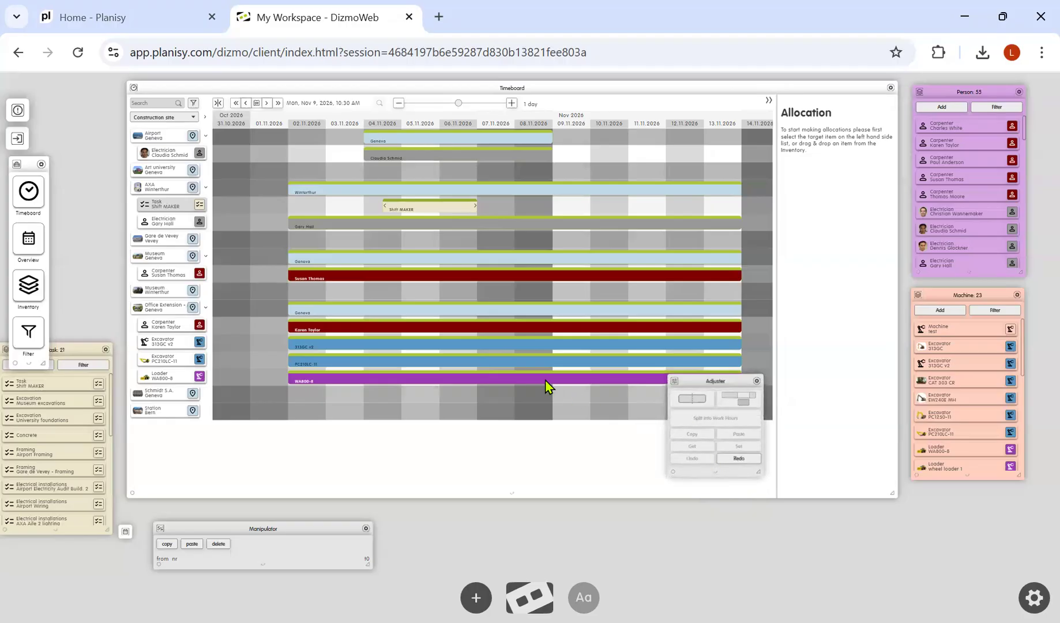
Split the AXA Winterthur electrician's allocation into work hours, then undo the split
{"action": "left_click", "coordinate": [419, 227]}
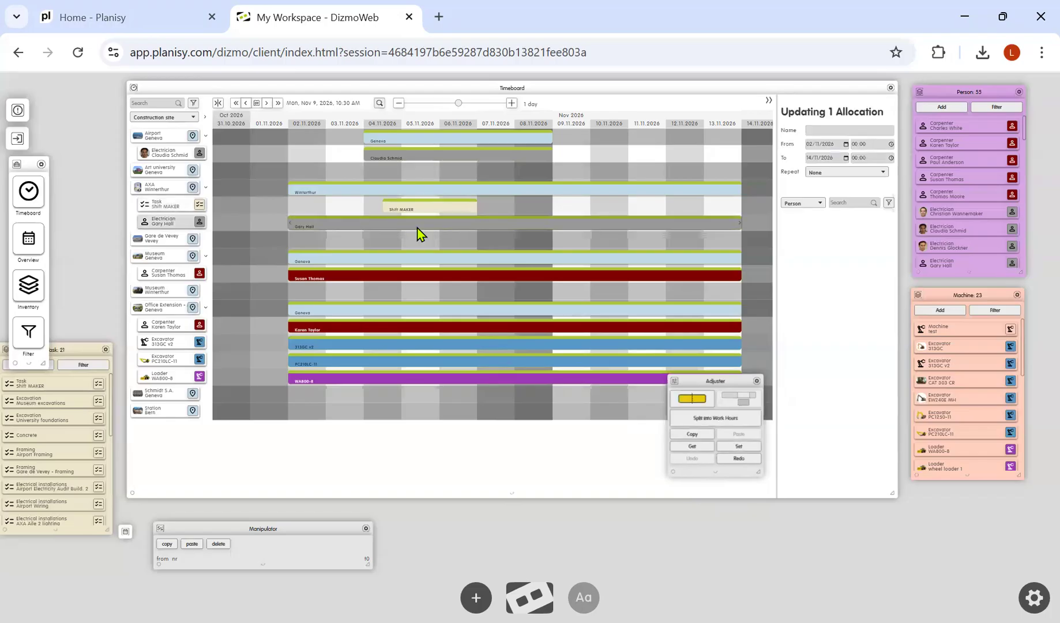
{"action": "left_click", "coordinate": [713, 418]}
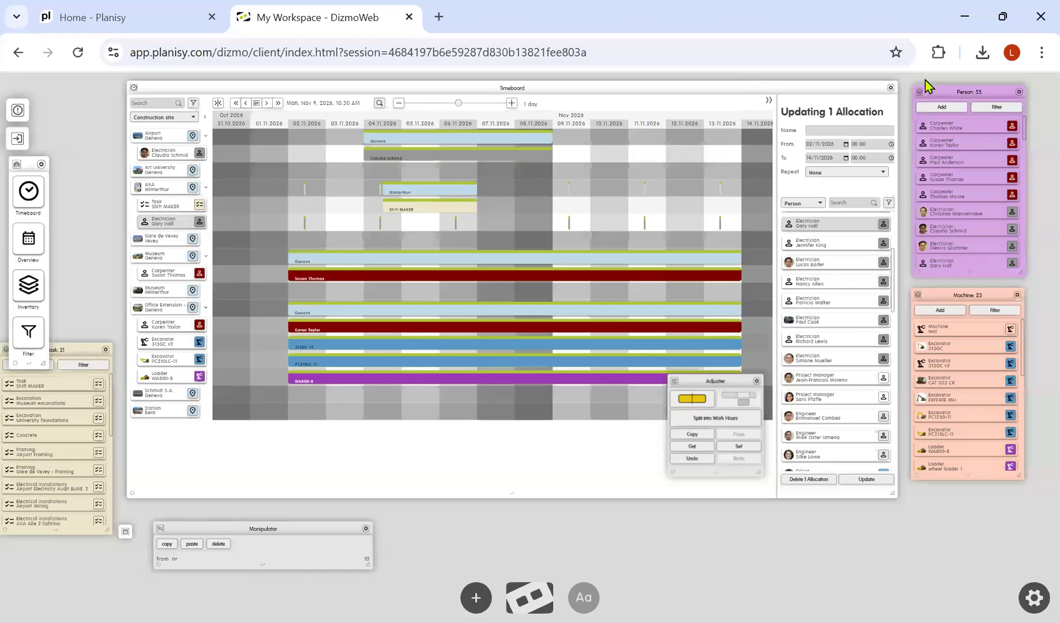
{"action": "left_click", "coordinate": [304, 223]}
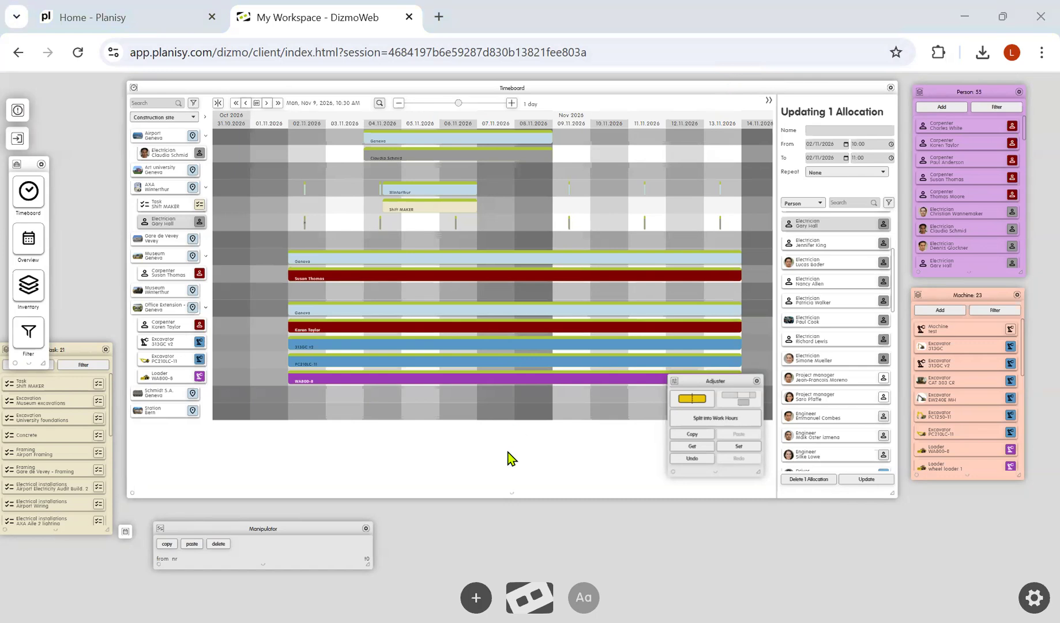
{"action": "left_click", "coordinate": [690, 459]}
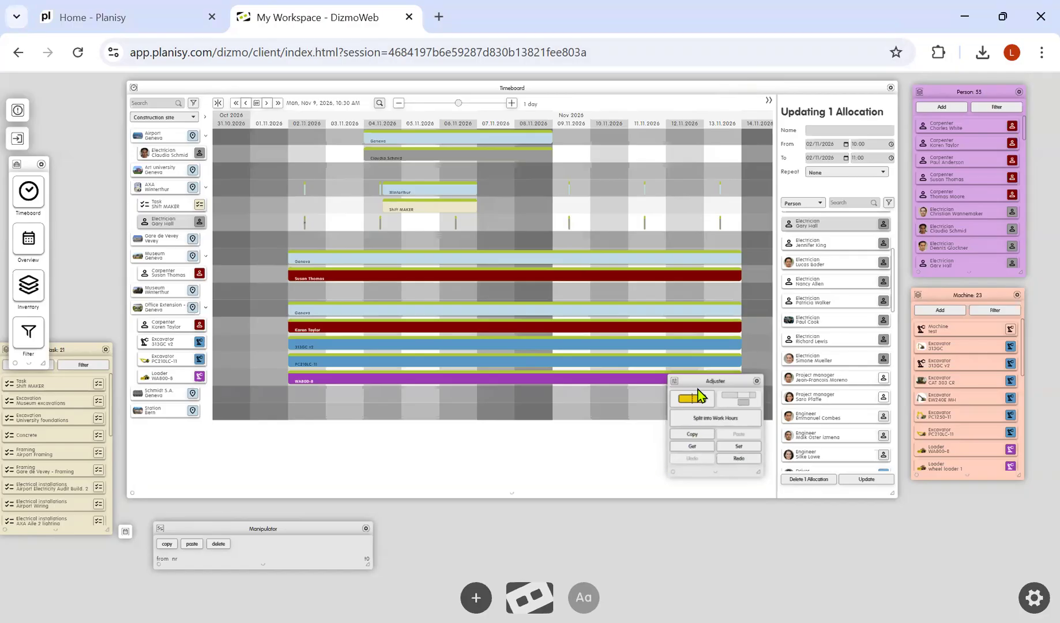
Add a second shift from 14:00 to 16:00 in the Adjuster's shift settings and save them
{"action": "left_click_drag", "start_coordinate": [707, 381], "coordinate": [697, 444]}
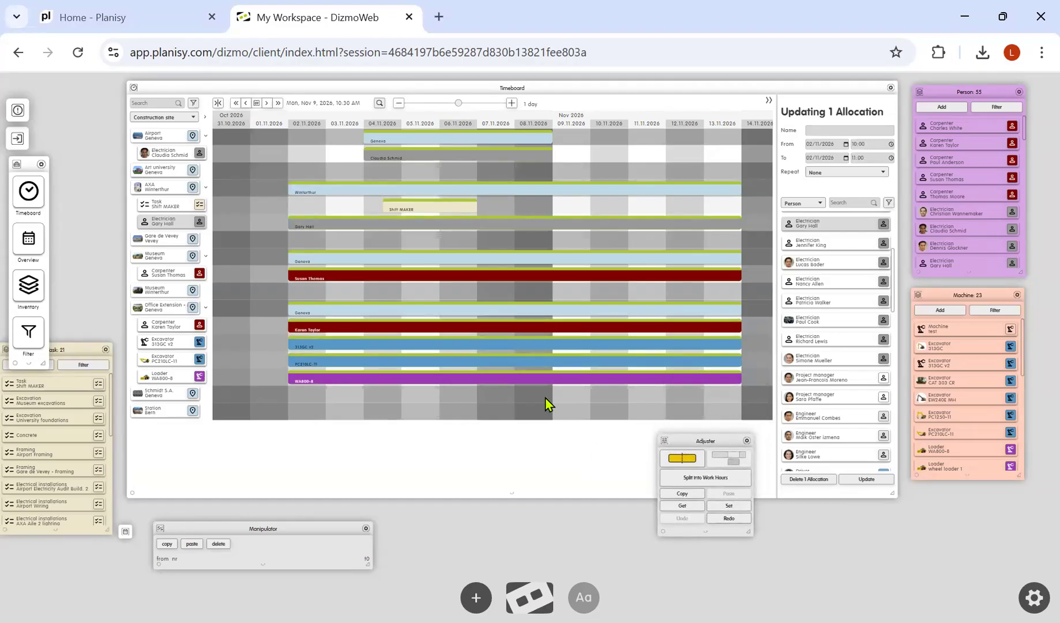
{"action": "left_click", "coordinate": [705, 531]}
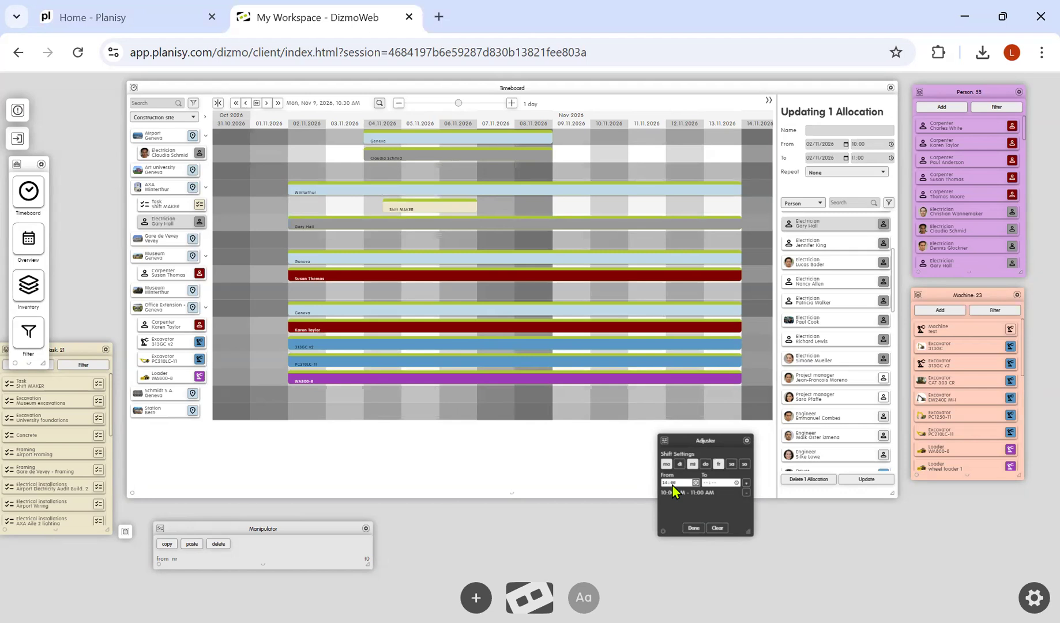
{"action": "key", "text": "Tab"}
{"action": "type", "text": "16"}
{"action": "left_click", "coordinate": [746, 482]}
{"action": "left_click", "coordinate": [695, 528]}
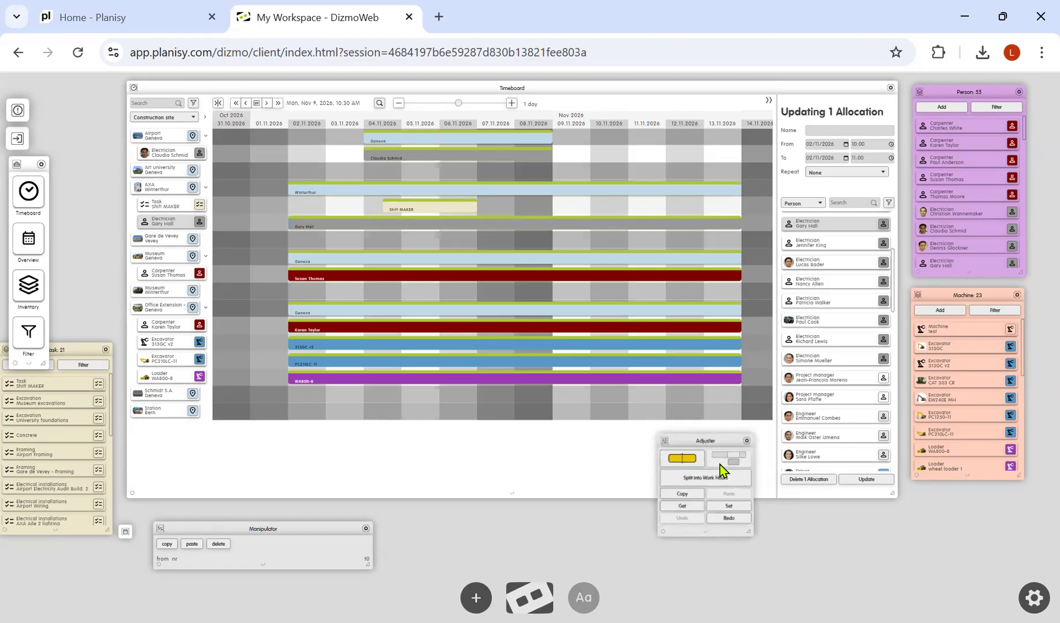
Split the four Office Extension allocations into work hours, then undo the split
{"action": "left_click", "coordinate": [497, 312]}
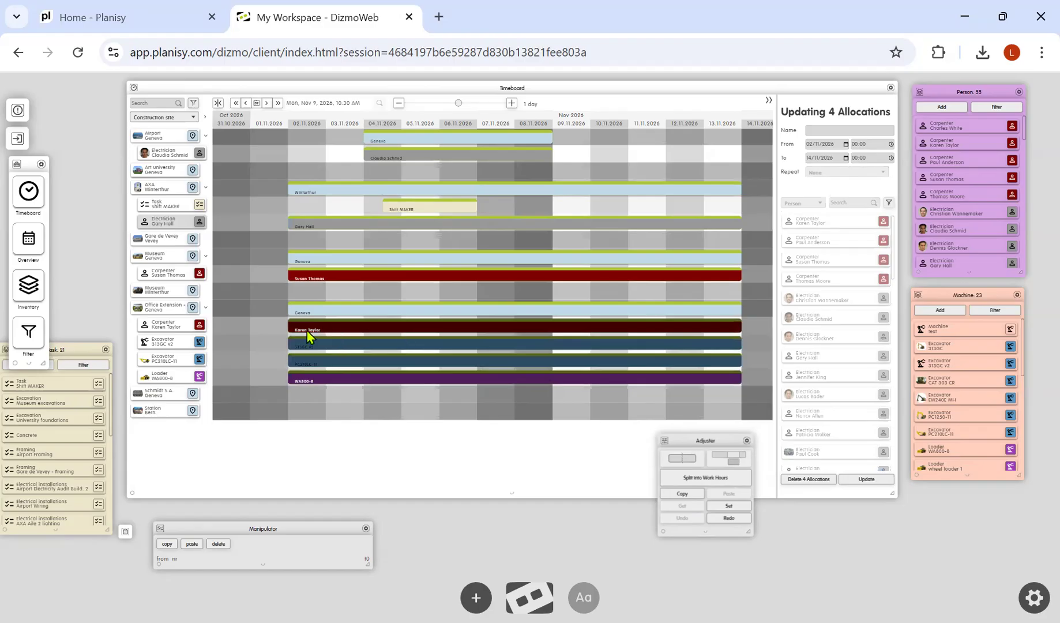
{"action": "left_click", "coordinate": [695, 478]}
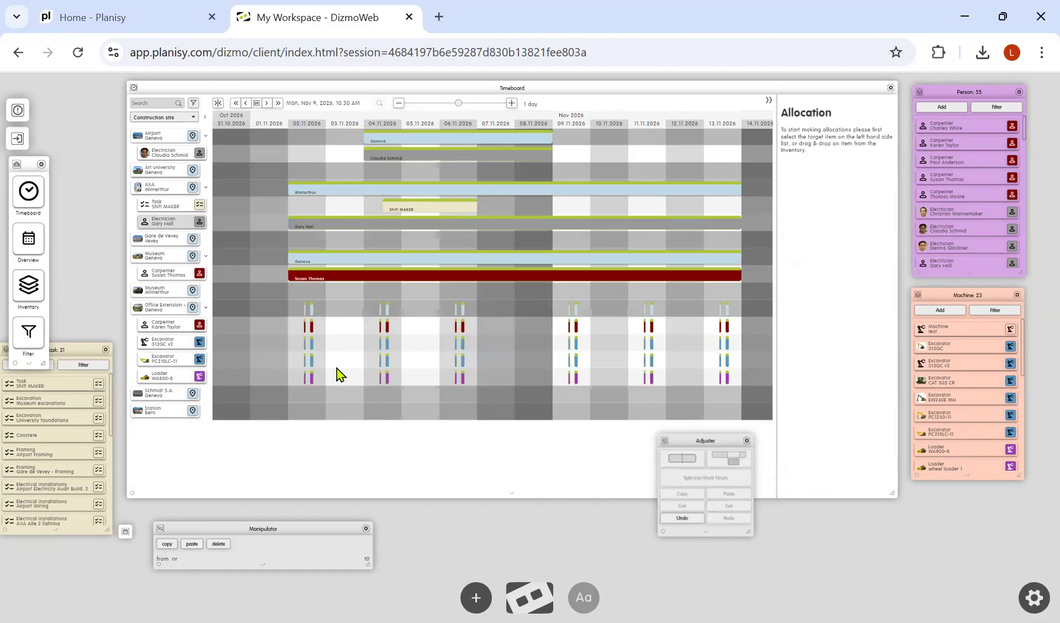
{"action": "left_click", "coordinate": [306, 330]}
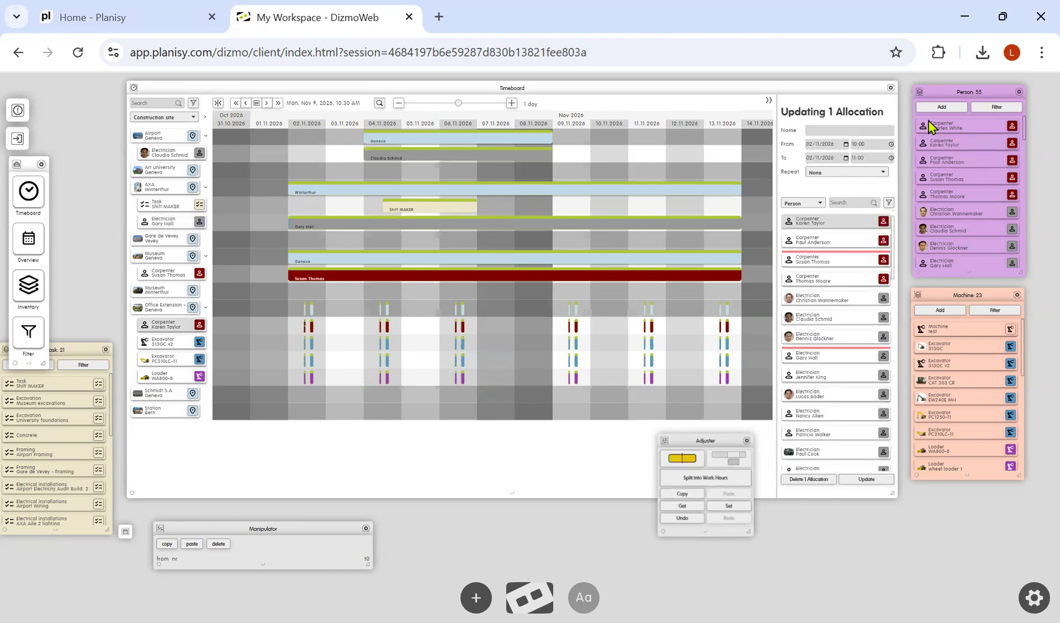
{"action": "left_click", "coordinate": [312, 331]}
{"action": "left_click", "coordinate": [692, 517]}
{"action": "left_click", "coordinate": [692, 519]}
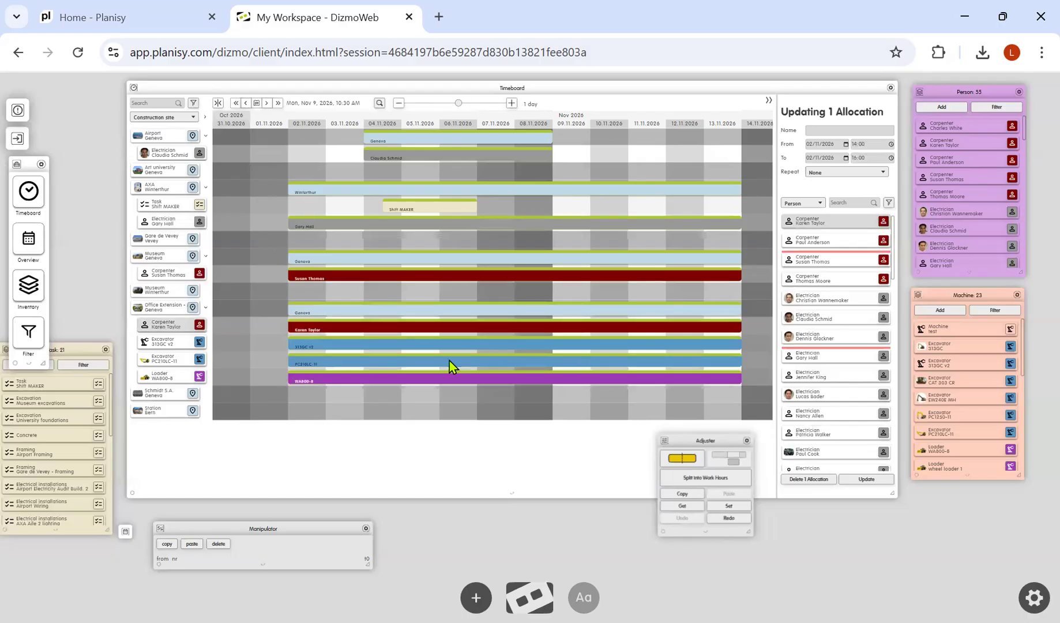